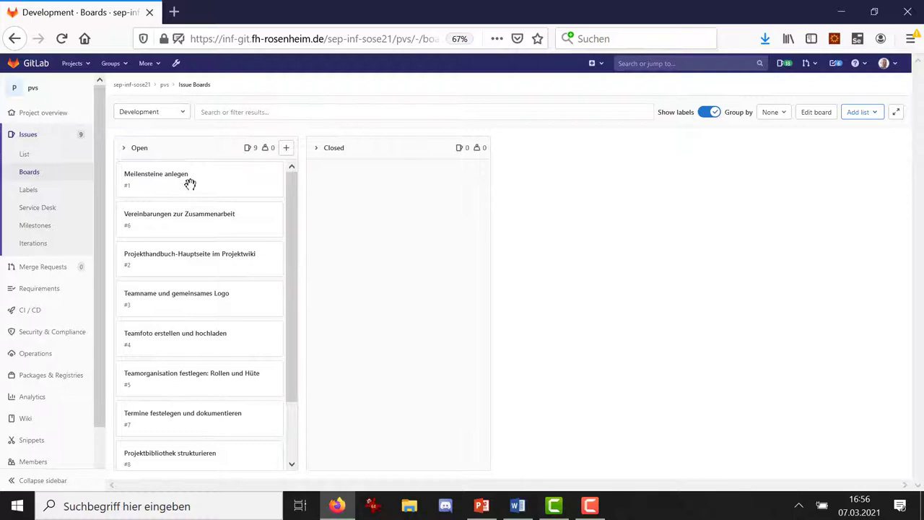
- Move the issue "Meilensteine anlegen" from the Open list to the Closed list
drag(190, 184, 382, 184)
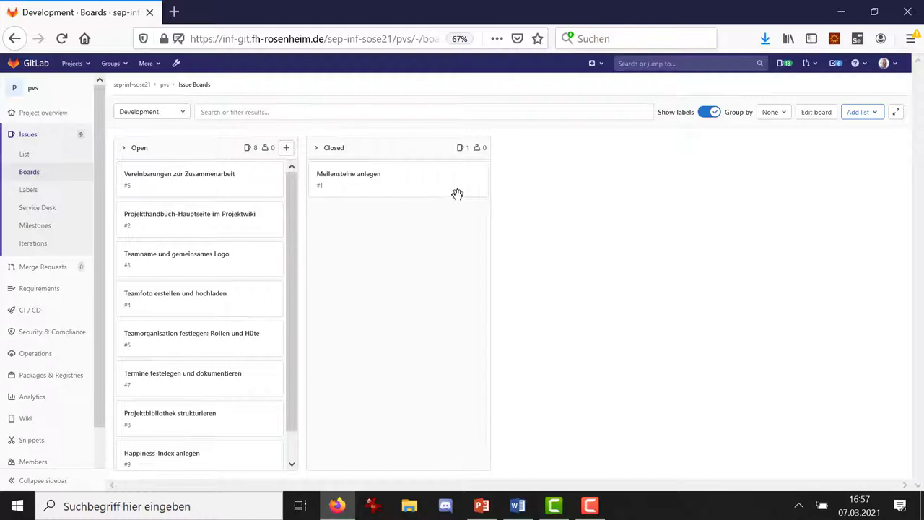
- Create a blue project label named "Status::Doing" and add it as a list on the Development board
click(860, 116)
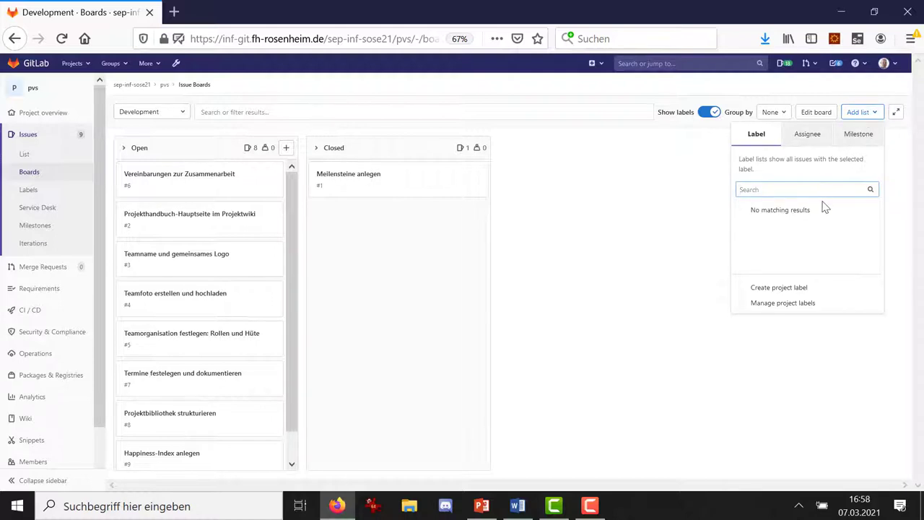
click(781, 289)
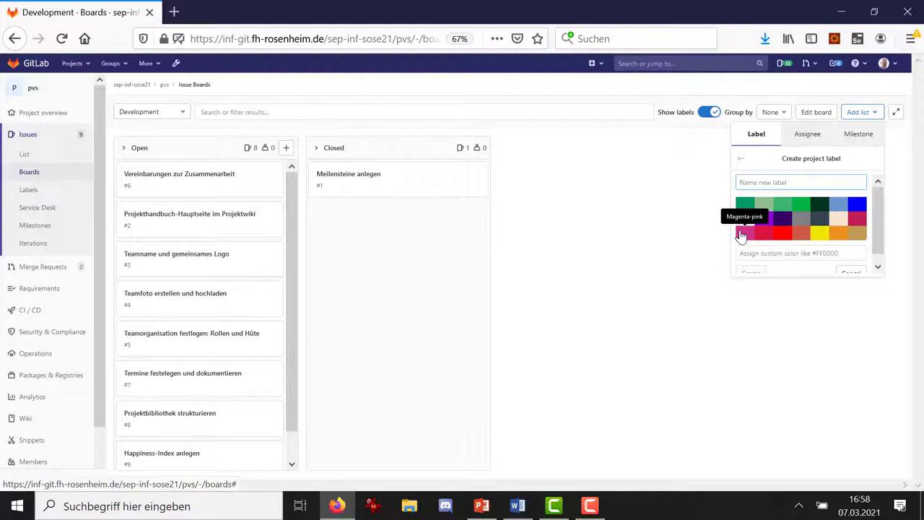
text(Status::)
text(Doing)
click(858, 207)
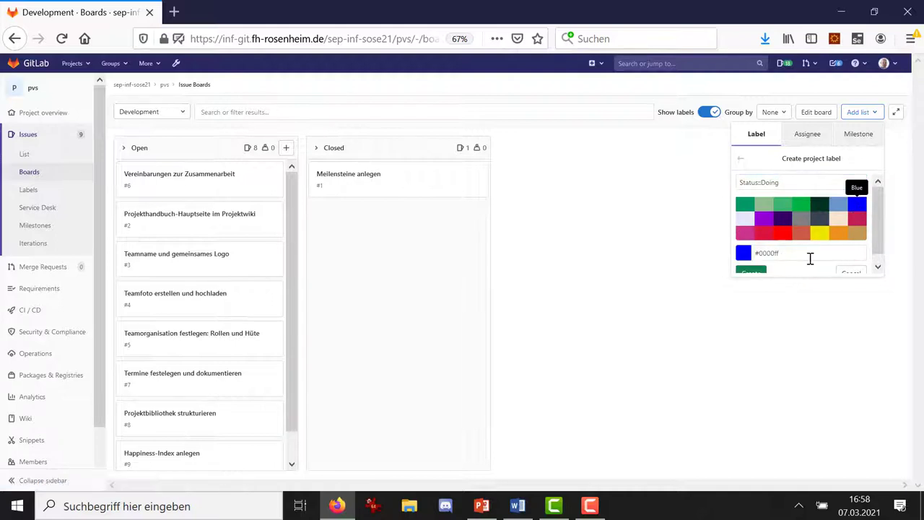
scroll(810, 259, down, 1)
click(749, 266)
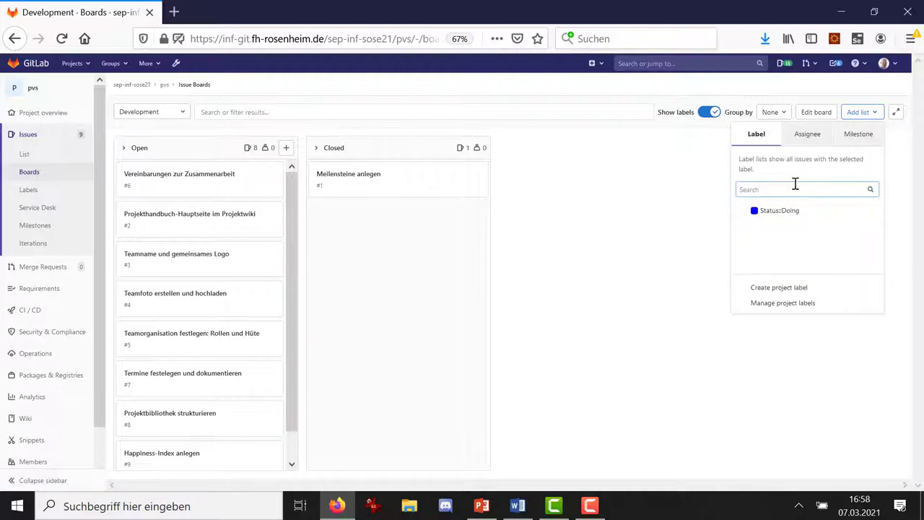
click(768, 210)
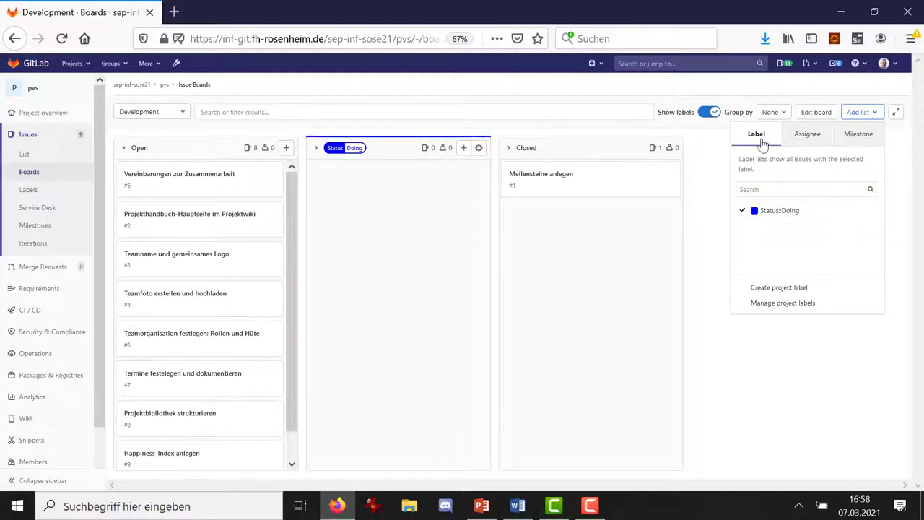
- Create a blue-gray project label named "Status::Review" and add it as another list on the Development board
click(782, 289)
text(S)
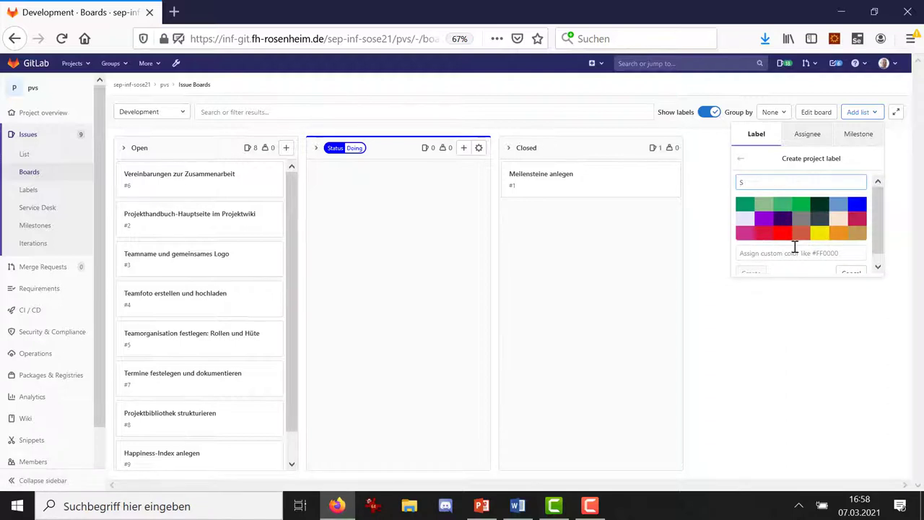
text(tra)
key(BackSpace)
text(tra)
key(BackSpace)
key(BackSpace)
text(atus::Review)
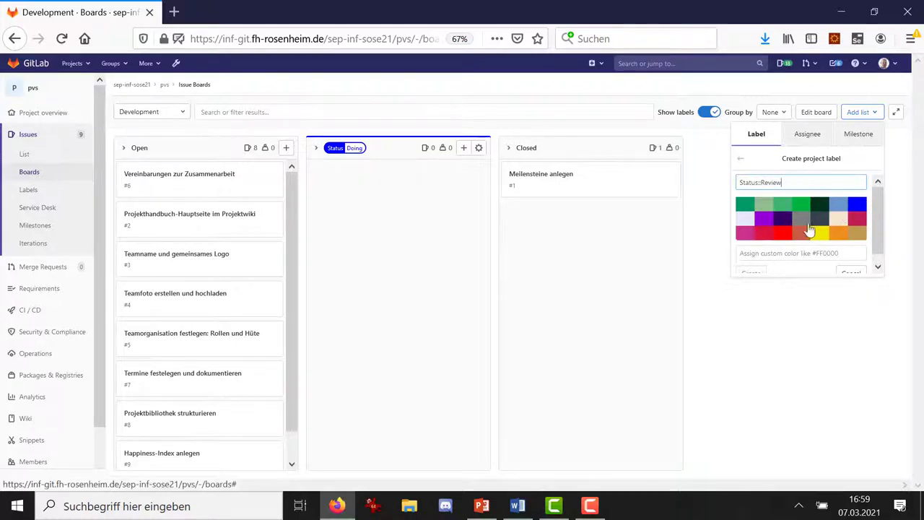
click(838, 205)
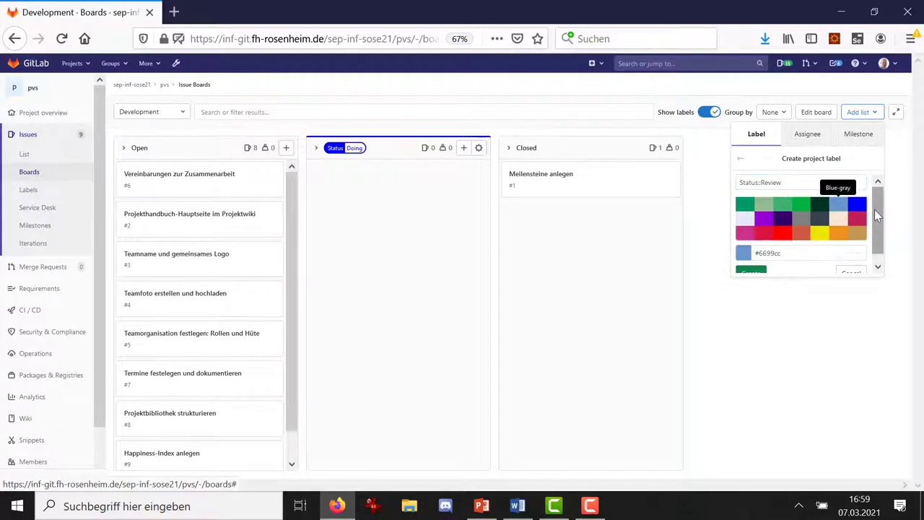
click(751, 266)
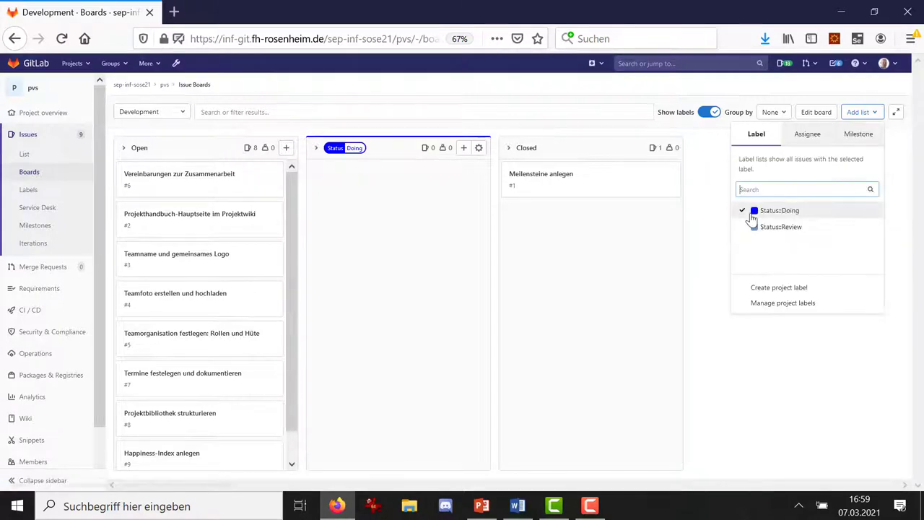
click(752, 228)
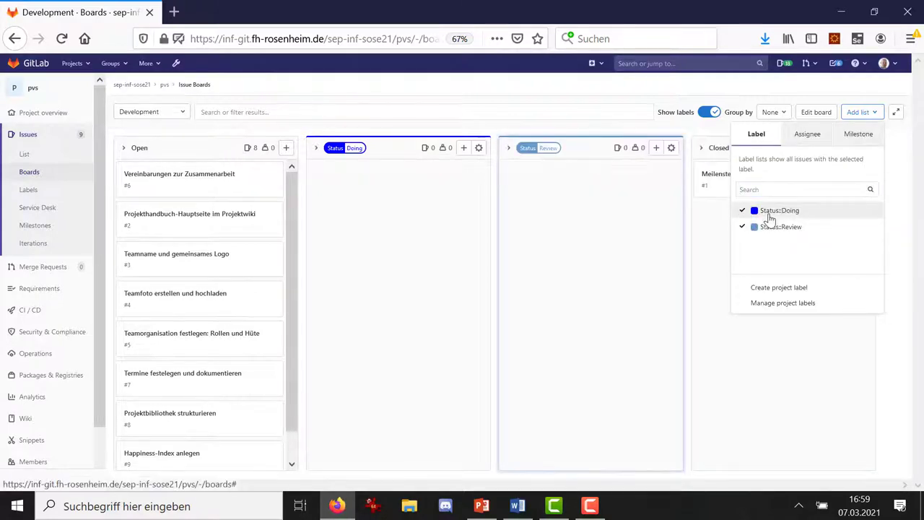
click(581, 221)
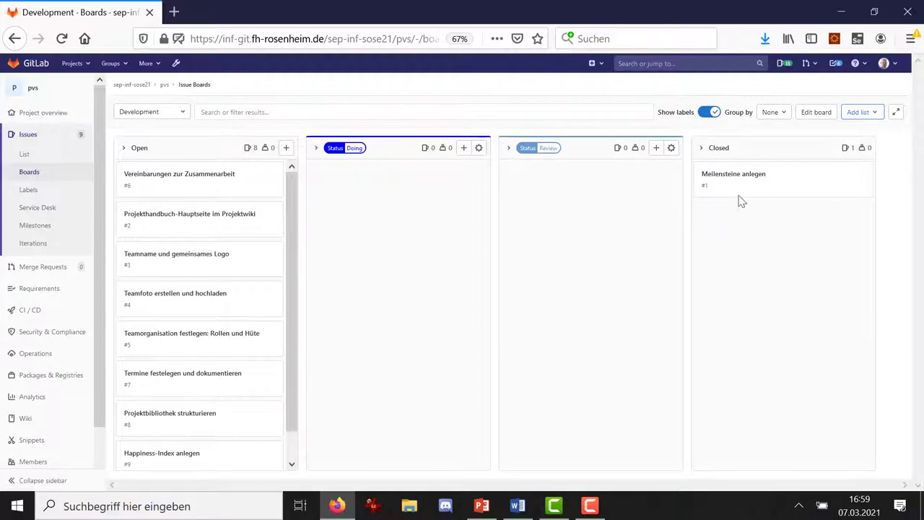
- Move the issue "Meilensteine anlegen" back to Open and take it through Status::Doing and Status::Review into Closed
drag(734, 176, 156, 184)
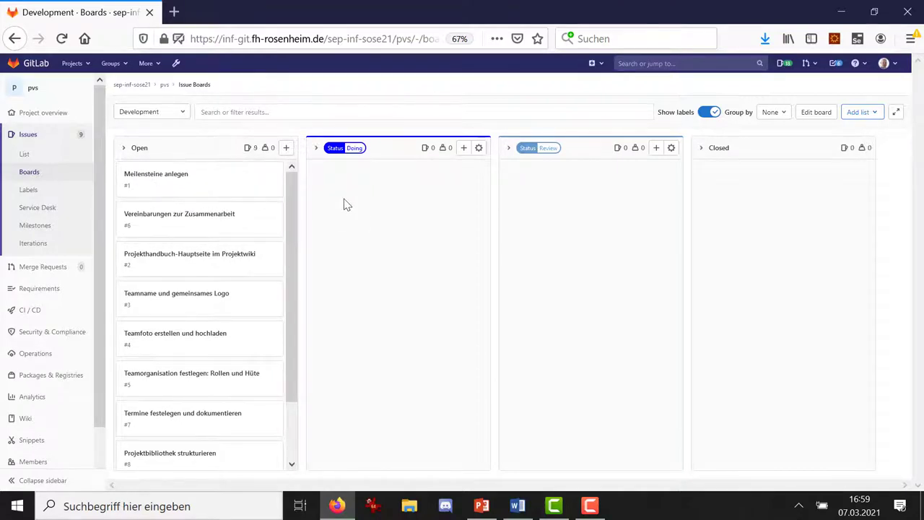
drag(233, 181, 405, 179)
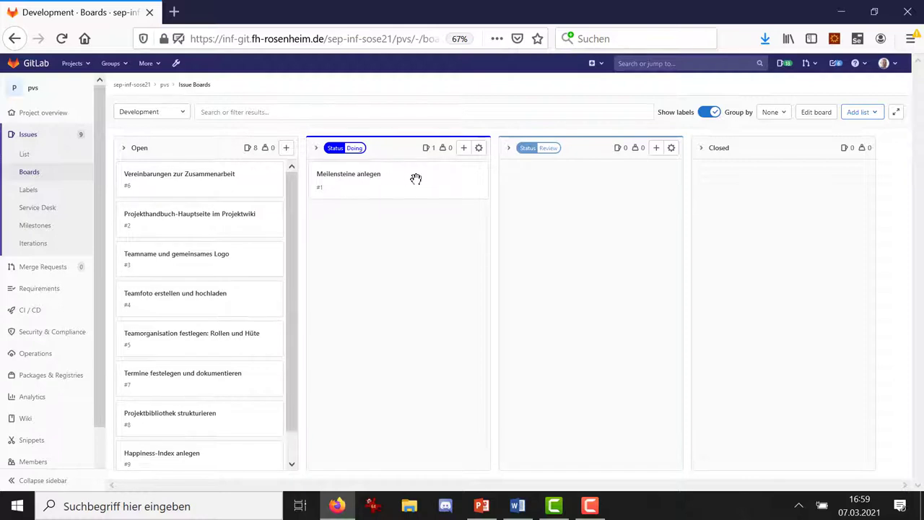
drag(416, 178, 545, 204)
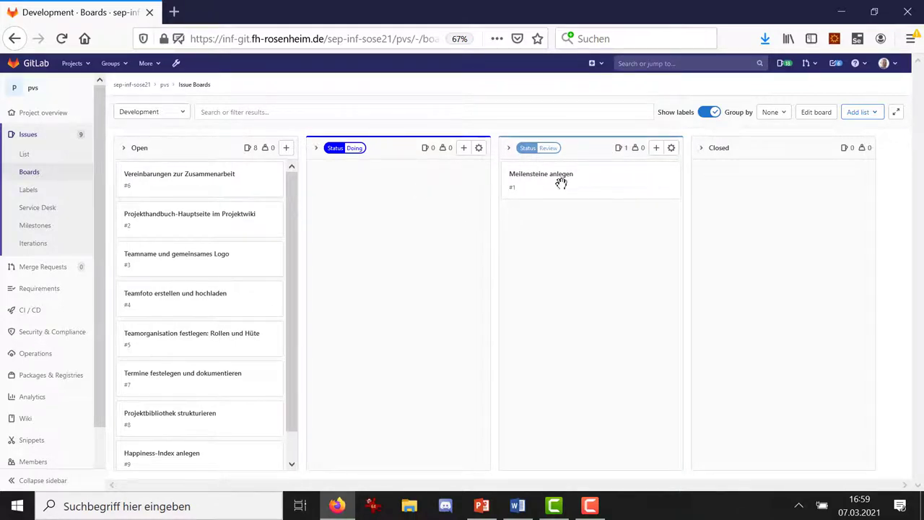
drag(562, 183, 735, 189)
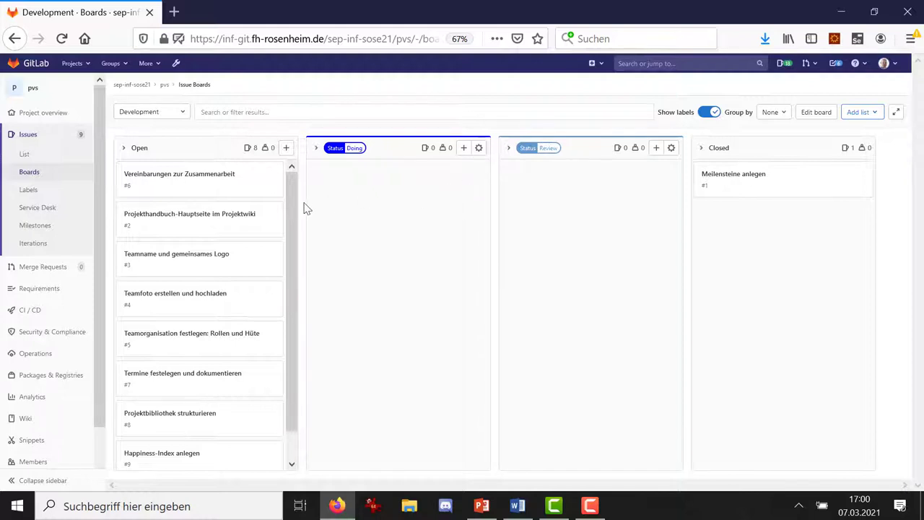
drag(286, 196, 288, 184)
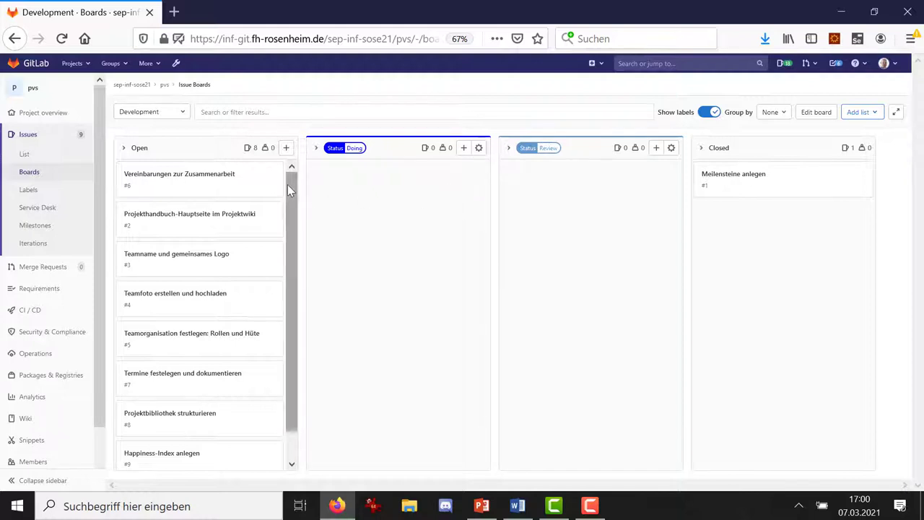
- Create a new issue board titled "Exploration" with its scope limited to the Exploration milestone
click(183, 114)
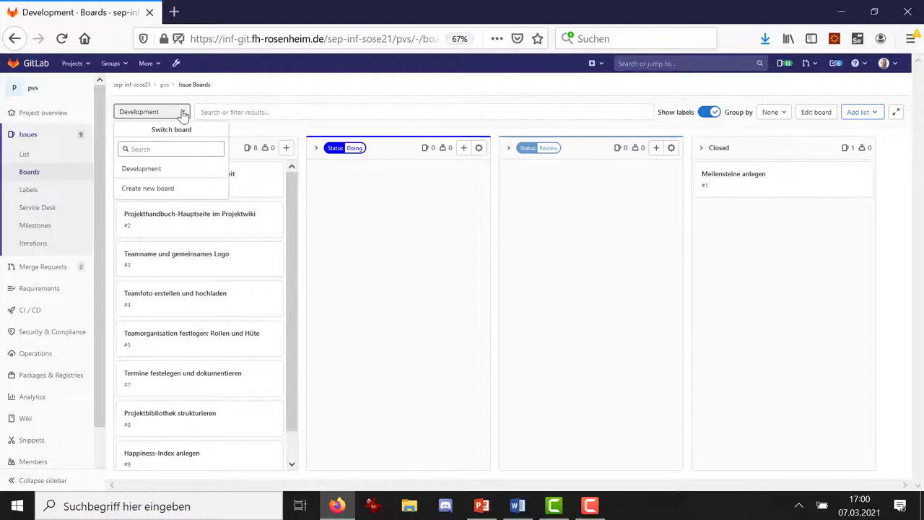
click(159, 190)
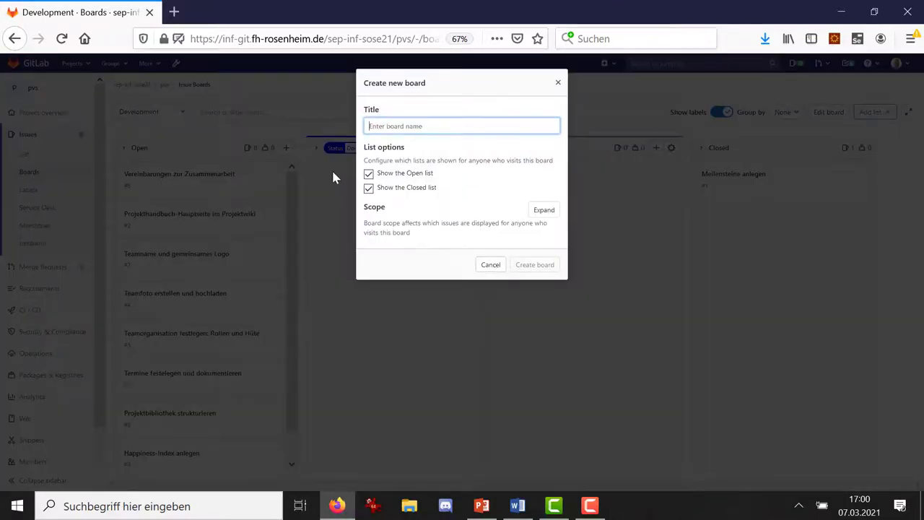
text(Exploration)
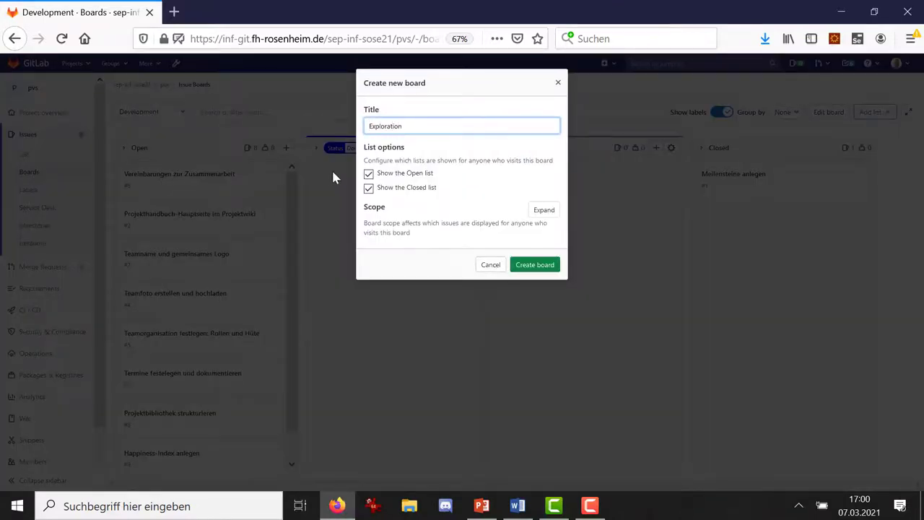
click(544, 212)
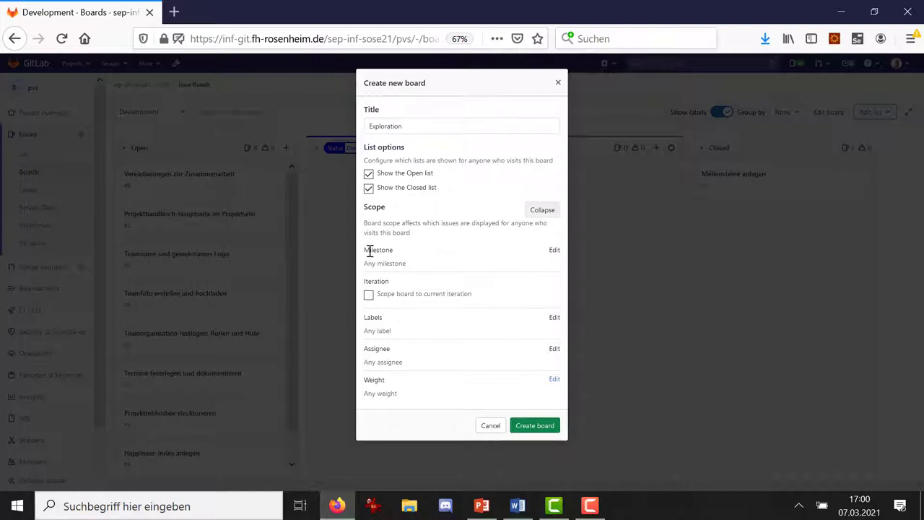
click(554, 250)
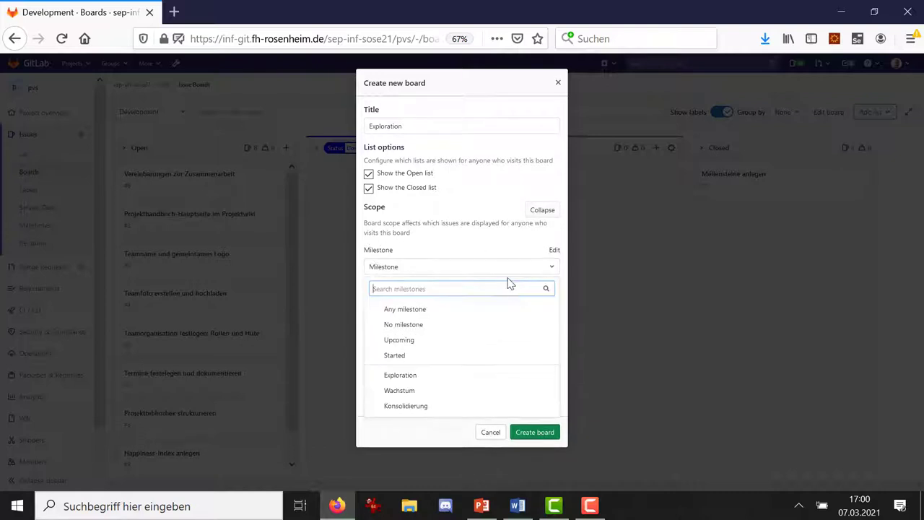
click(445, 373)
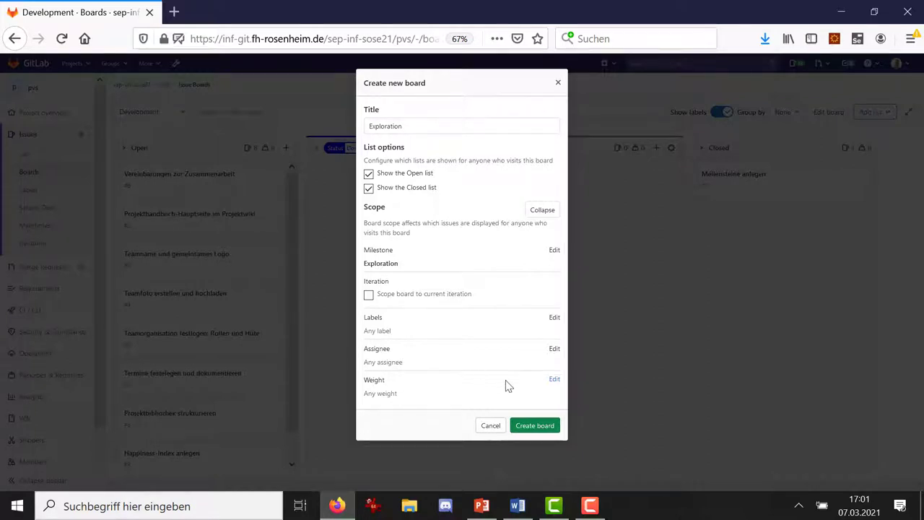
click(535, 428)
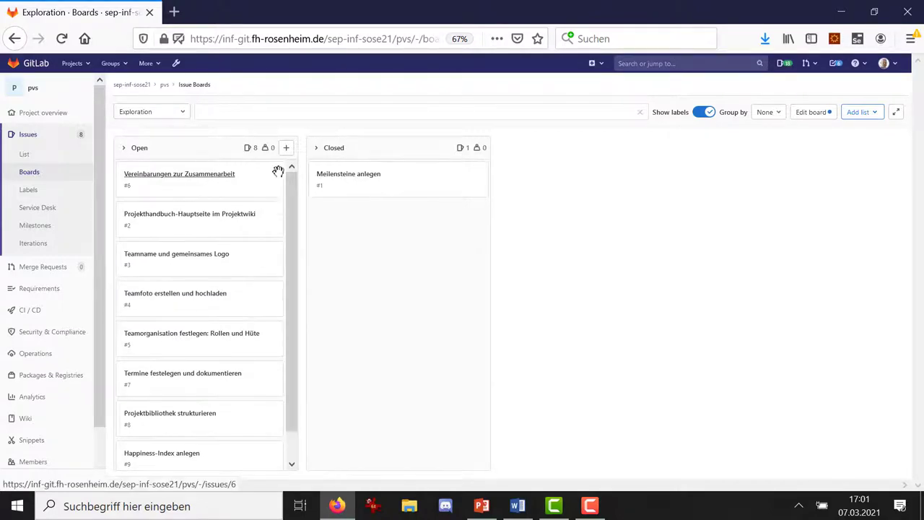
- Set the milestone of the issue "Meilensteine anlegen" to Wachstum and return to the Exploration board
click(339, 178)
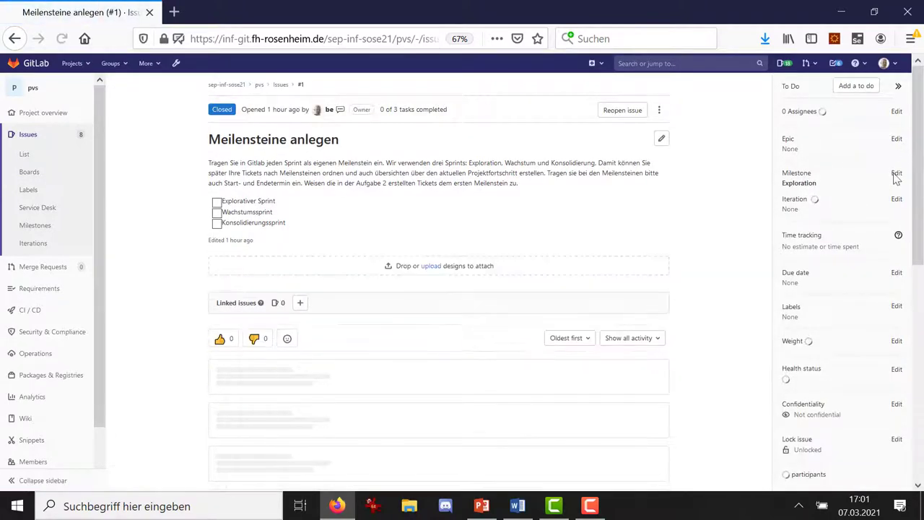
click(895, 177)
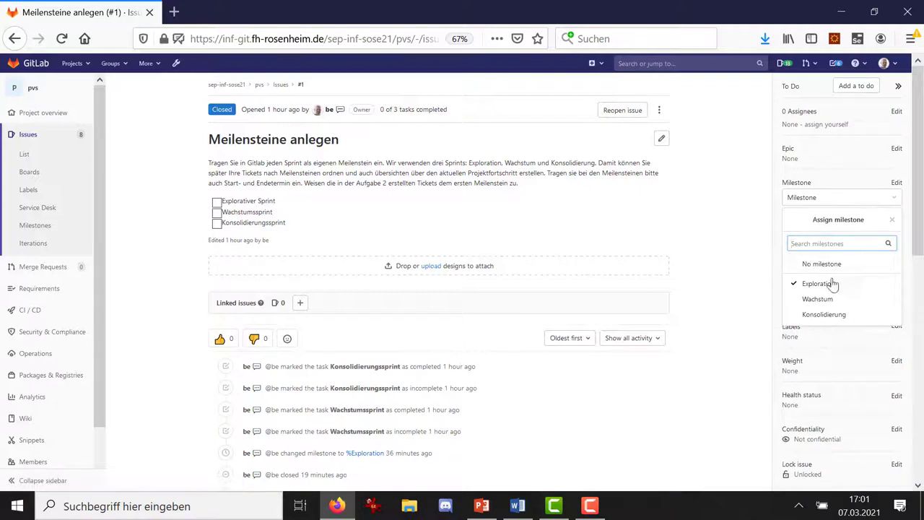
click(817, 298)
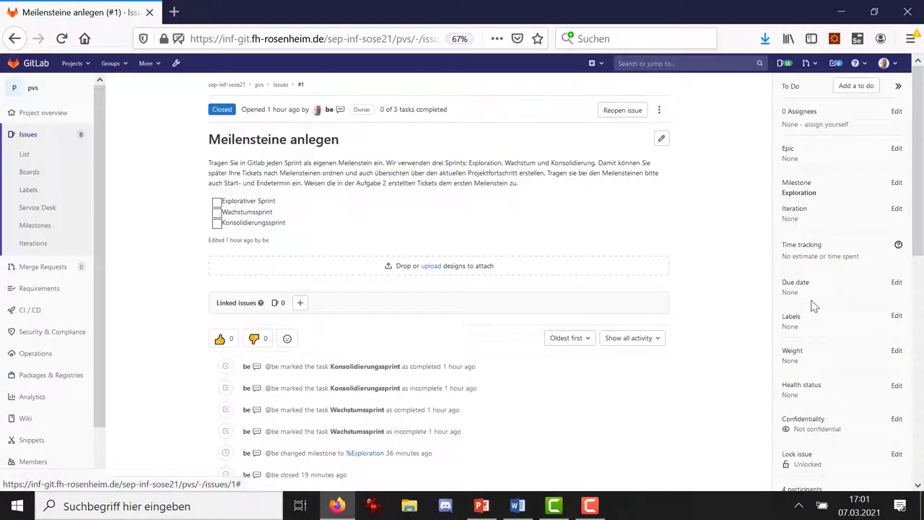
click(28, 173)
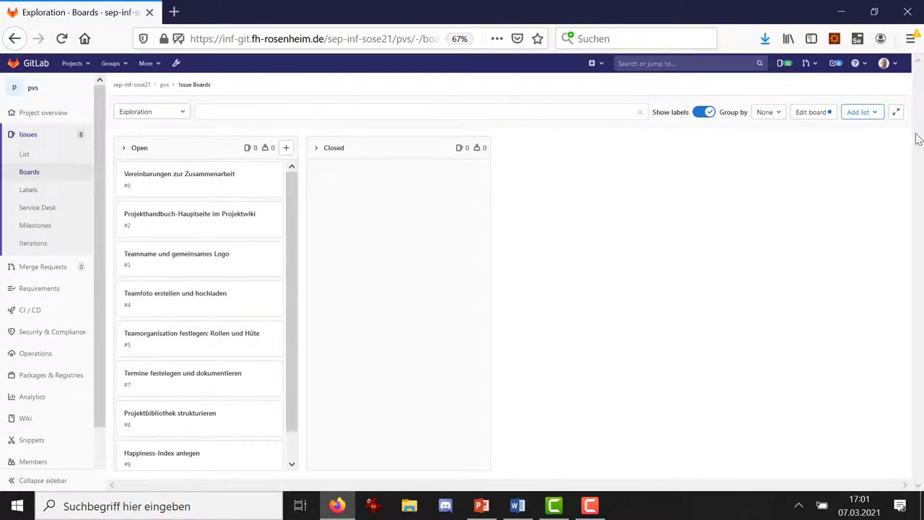
- Add label lists for Status::Doing and Status::Review to the Exploration board
click(852, 116)
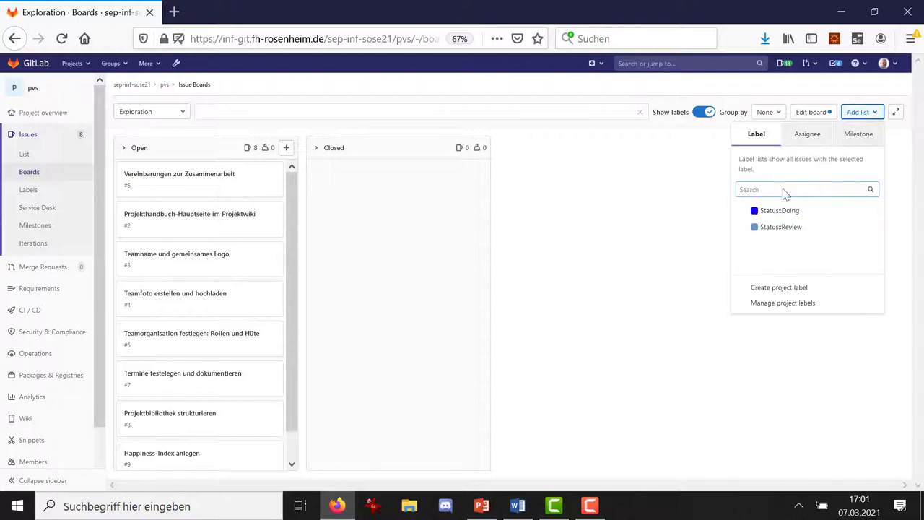
click(748, 211)
click(751, 227)
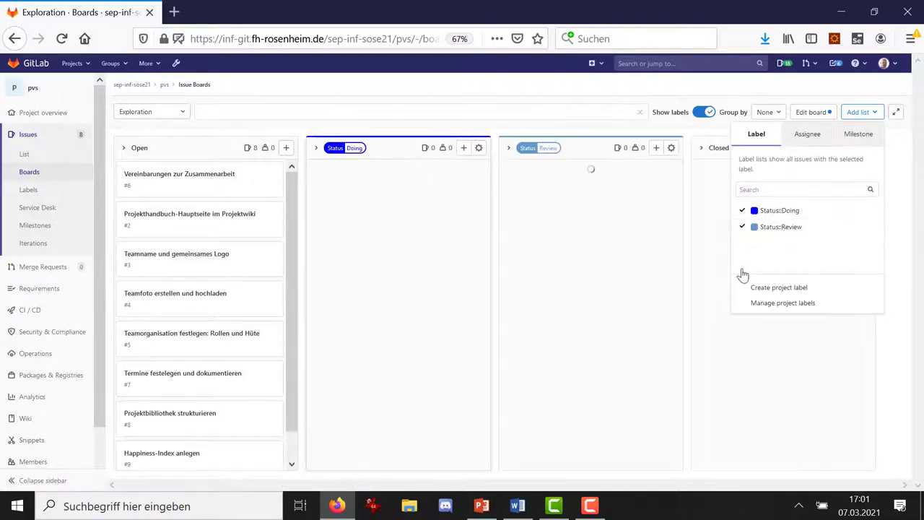
click(610, 132)
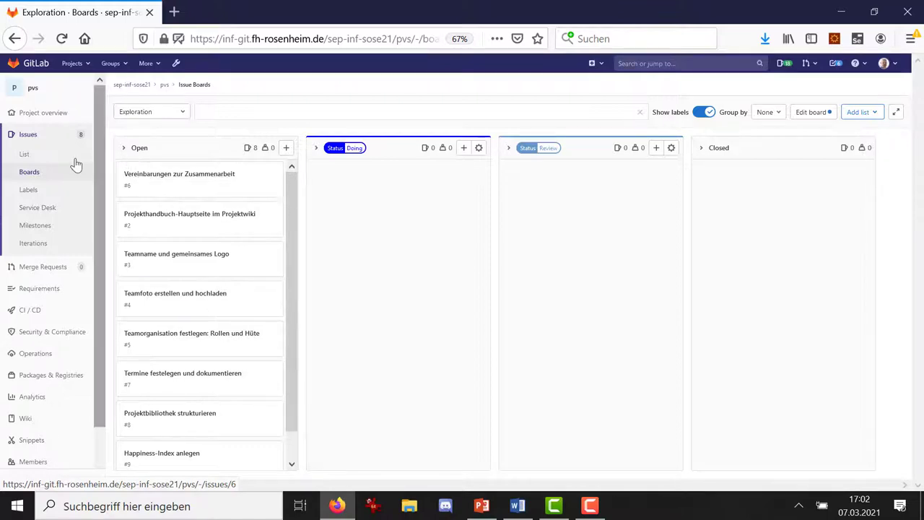
- Set the milestone of the closed issue "Meilensteine anlegen" to Exploration and reopen the issue
click(26, 156)
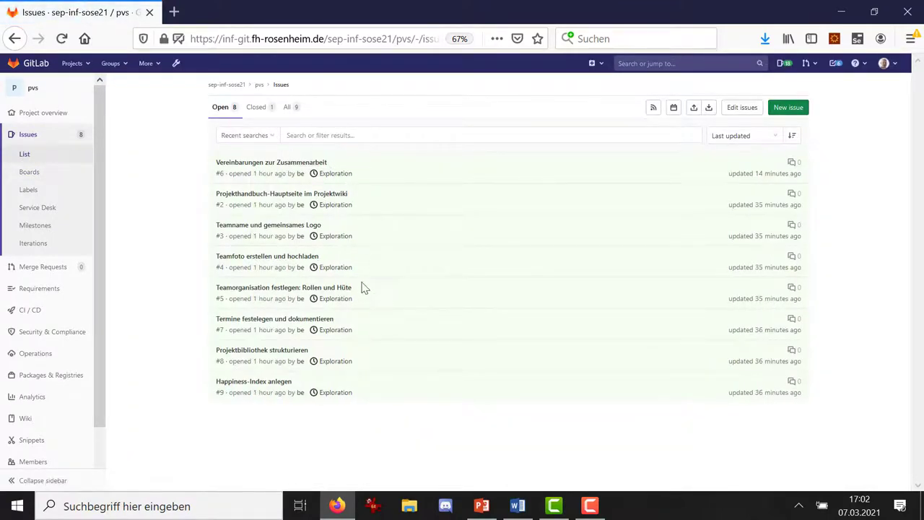
click(264, 112)
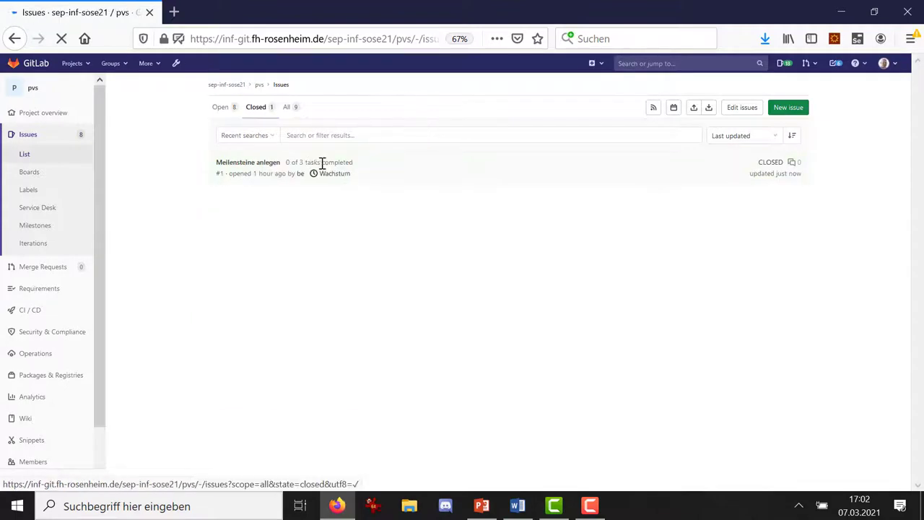
click(250, 163)
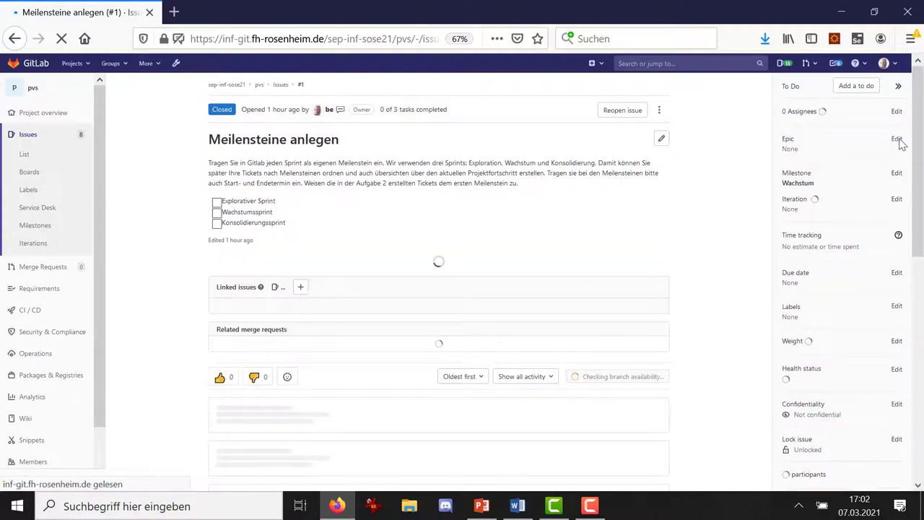
click(896, 183)
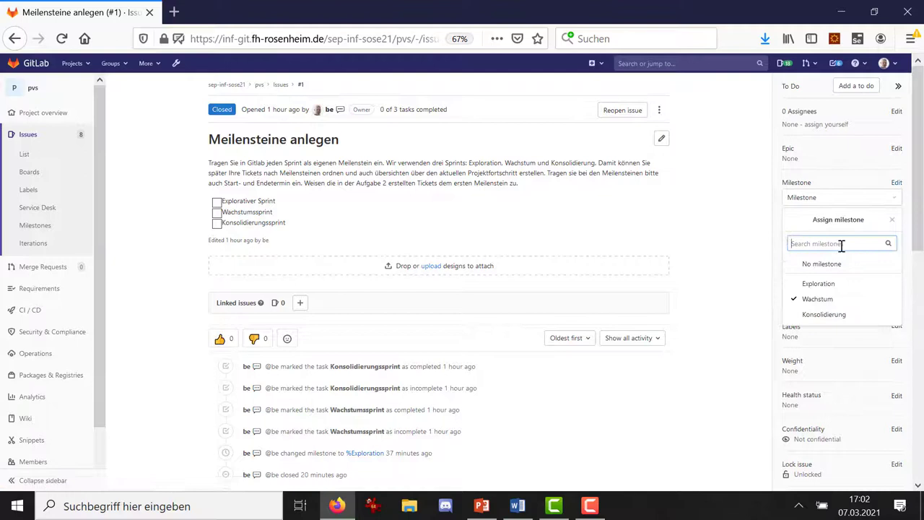
click(829, 284)
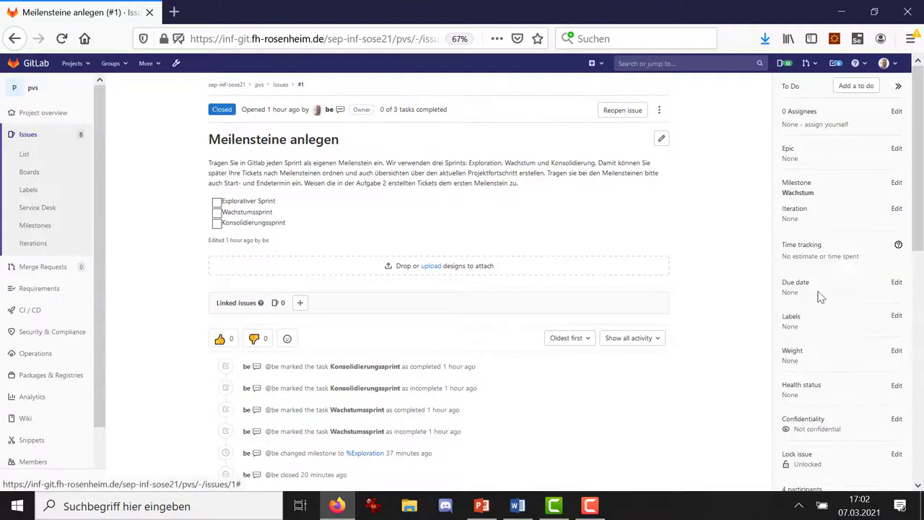
click(622, 111)
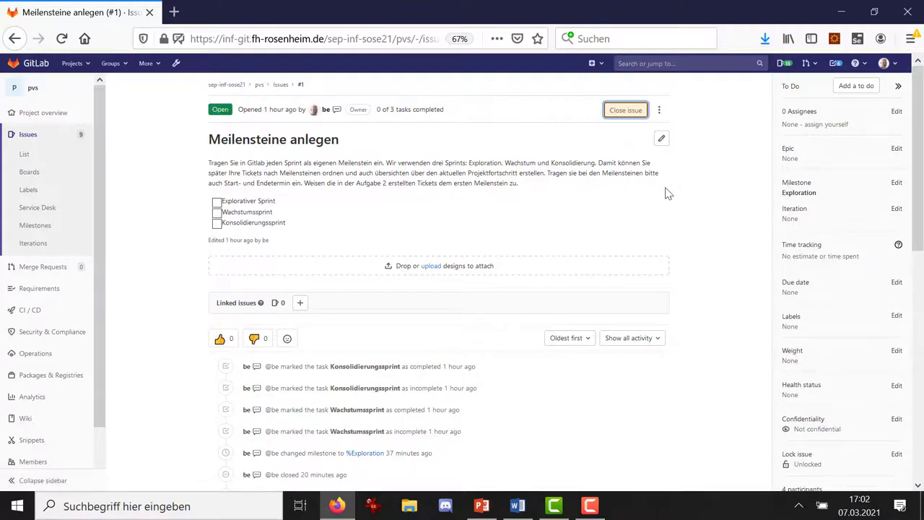
- Return to the issue boards and create a new board titled "Sprint Planung"
click(30, 172)
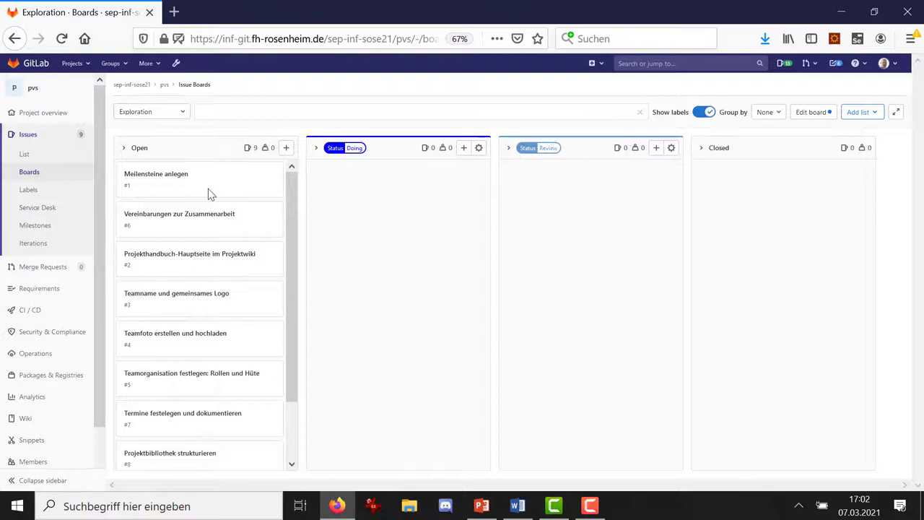
click(185, 113)
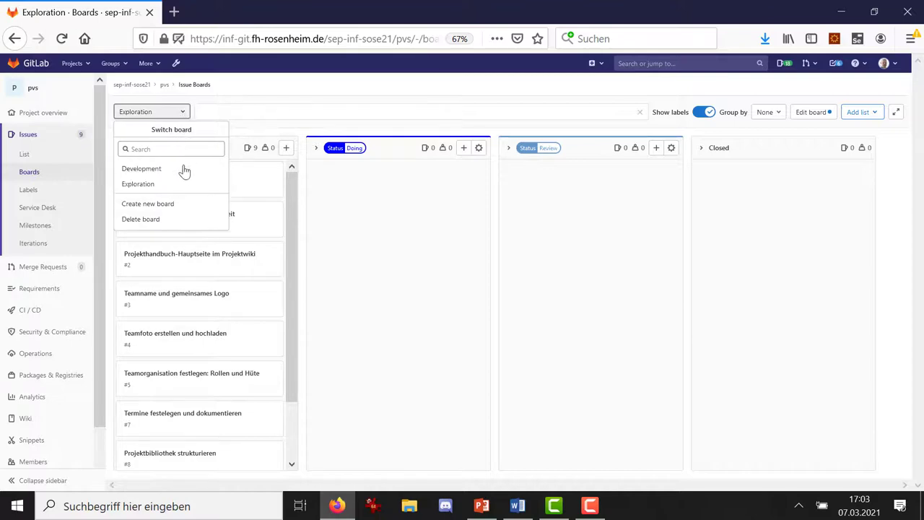
click(179, 205)
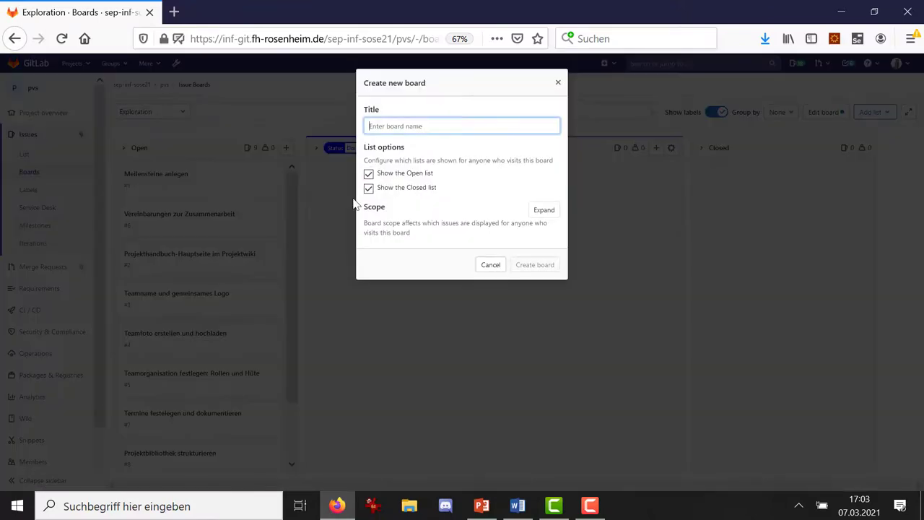
text(Sprint)
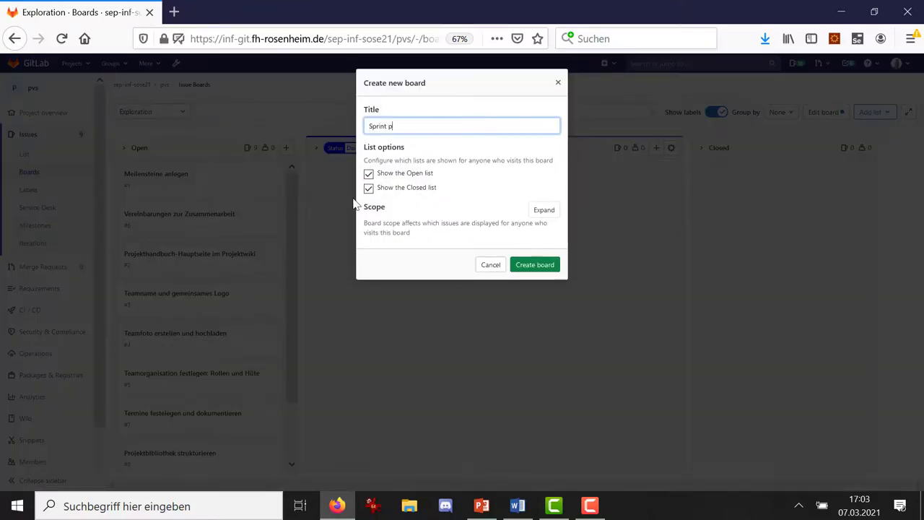
text( Planung)
click(535, 267)
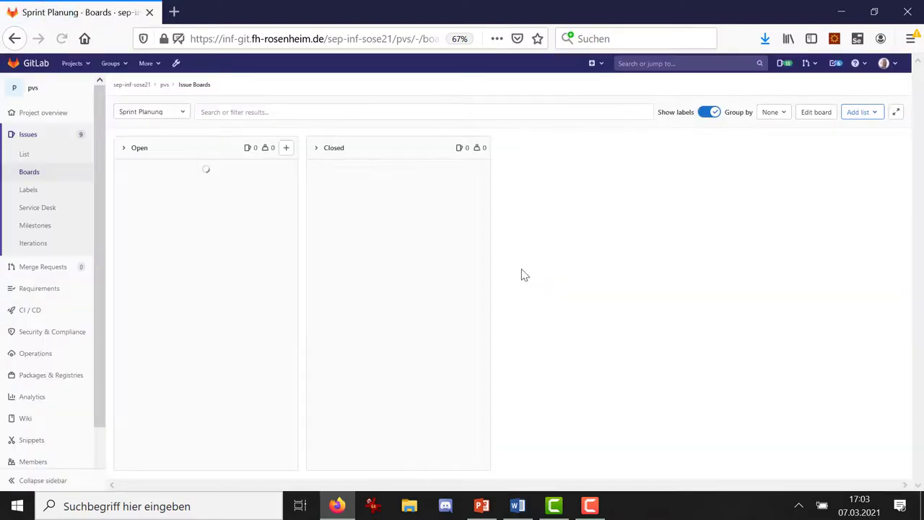
- Add milestone lists for Exploration, Wachstum and Konsolidierung to the Sprint Planung board
click(878, 114)
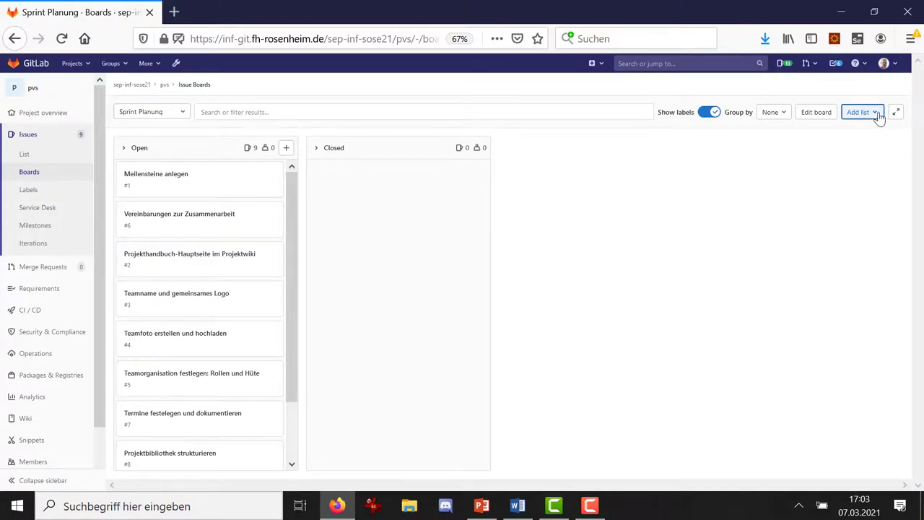
click(878, 114)
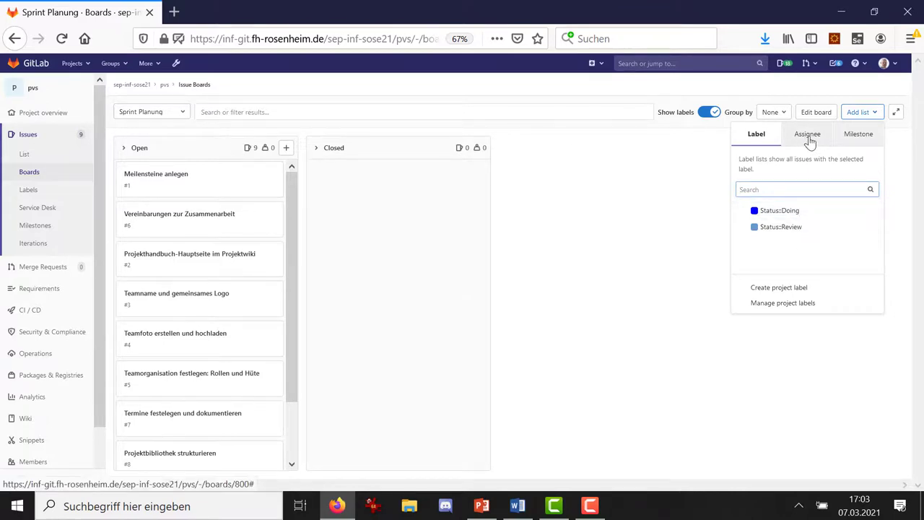
click(866, 139)
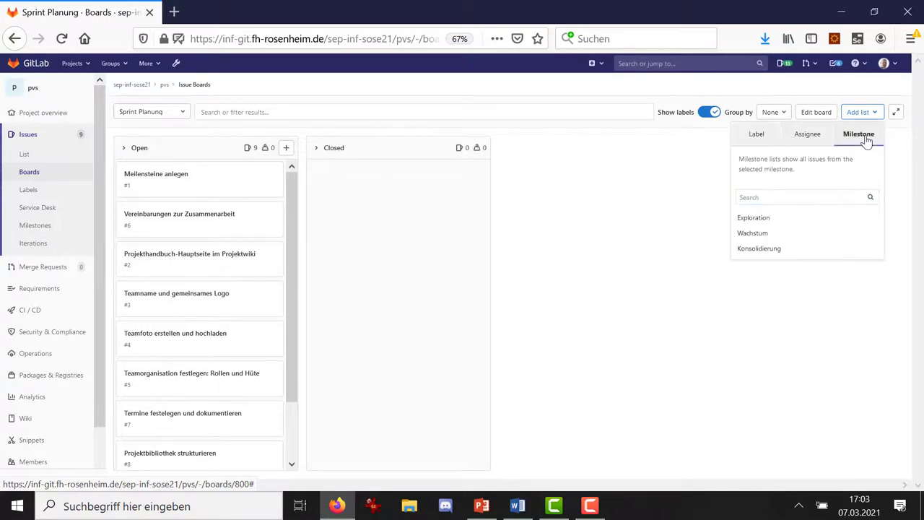
click(778, 217)
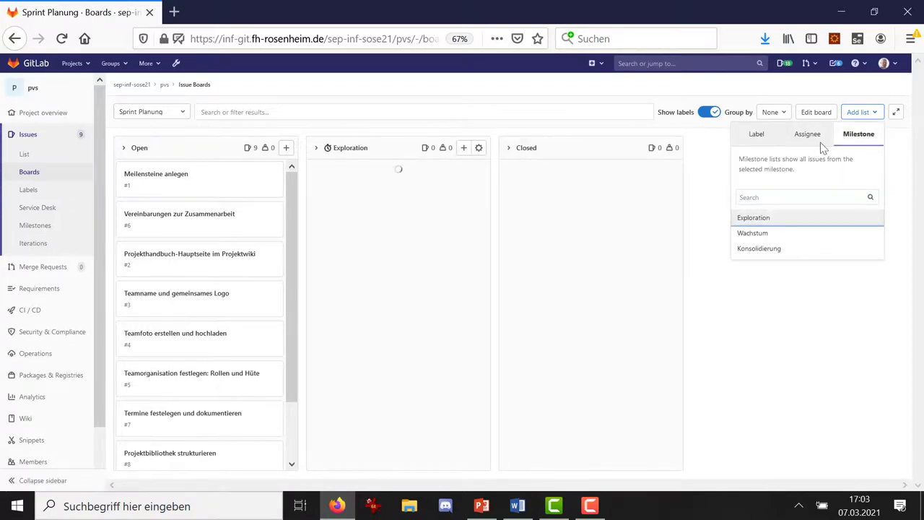
click(759, 233)
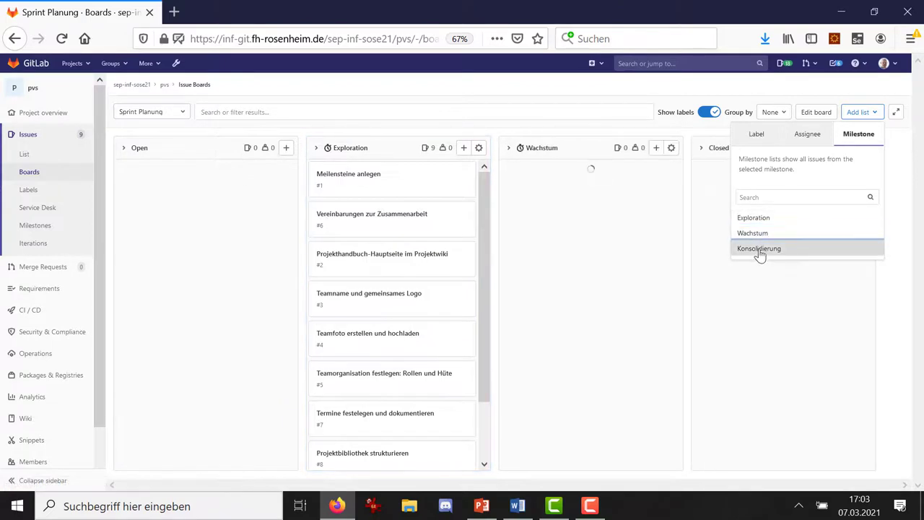
click(759, 249)
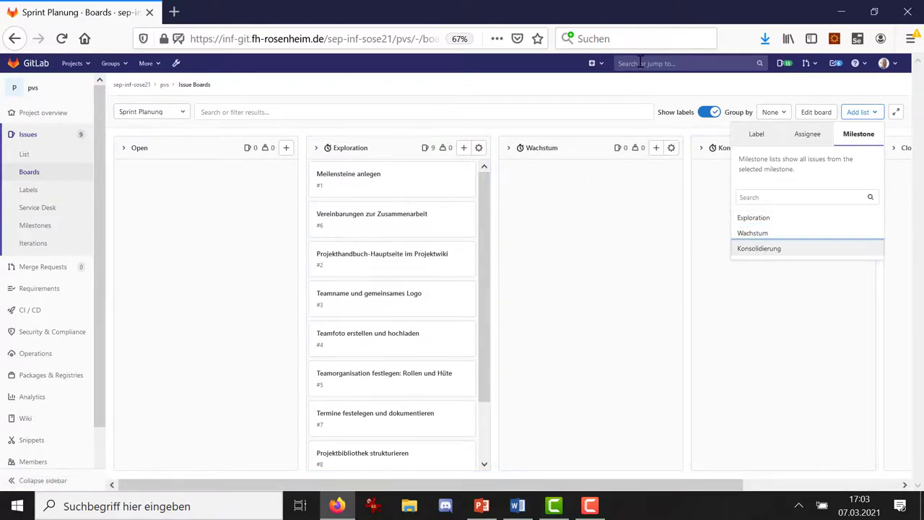
click(663, 94)
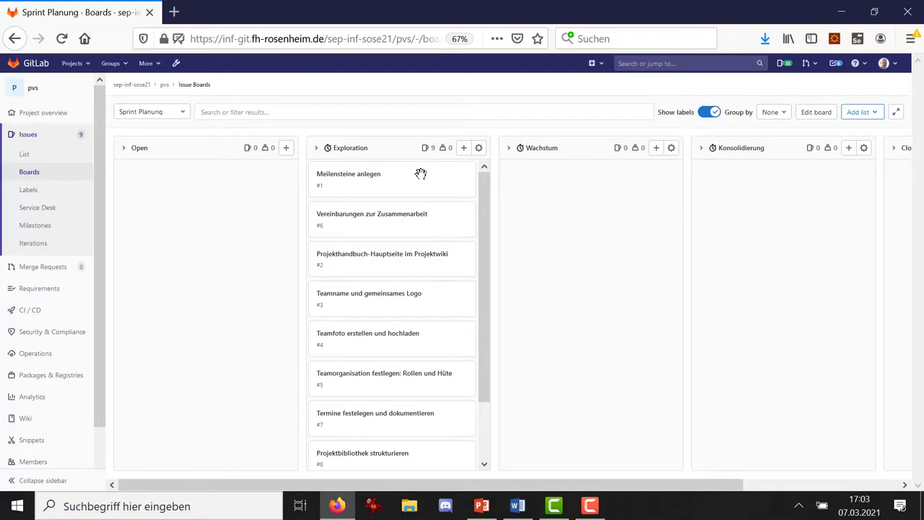
- Move the issue "Meilensteine anlegen" from the Exploration list to Wachstum and back to Exploration
drag(414, 176, 571, 188)
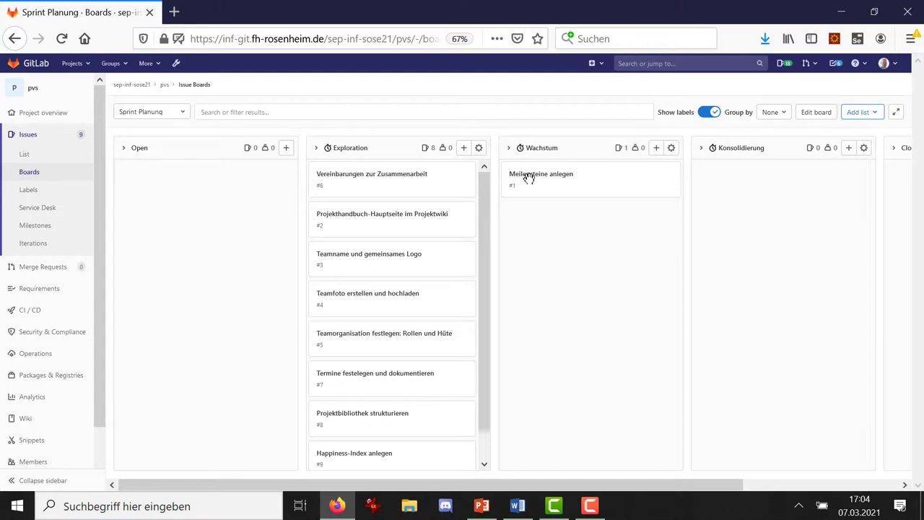
drag(523, 179, 437, 176)
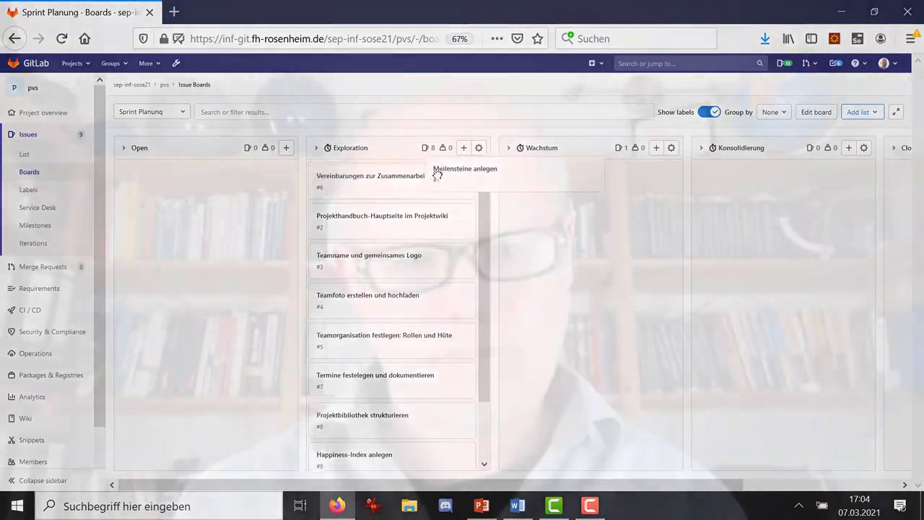